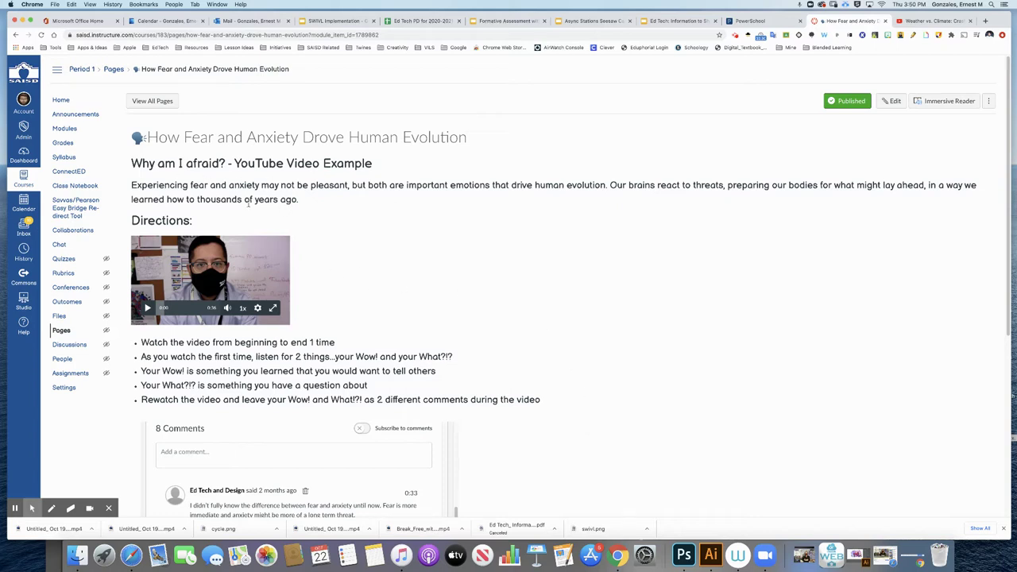
Skip the embedded fear and anxiety video ahead to about 3:11, play it briefly and pause it at 3:12
scroll(345, 303, down, 5)
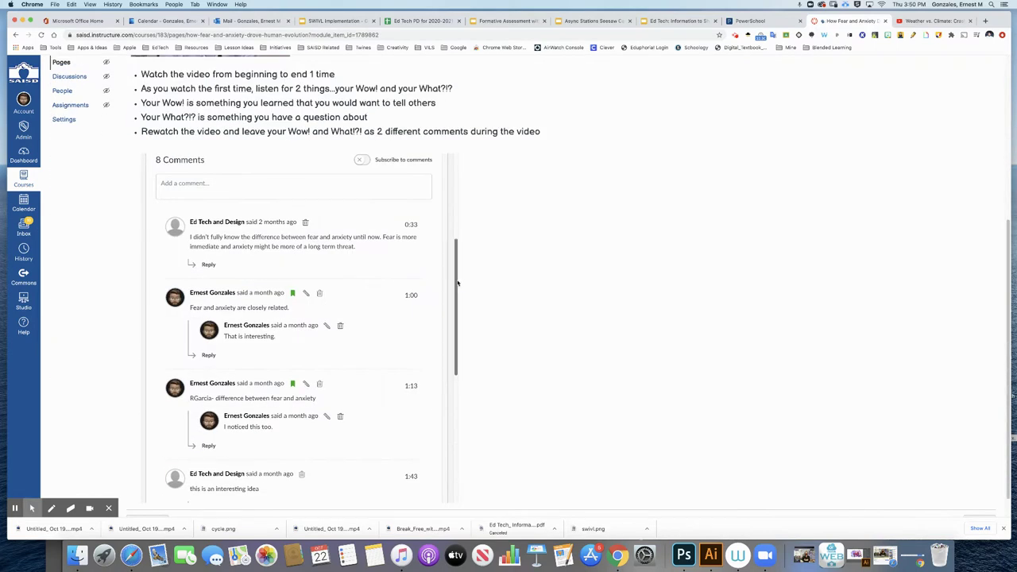
scroll(513, 249, up, 2)
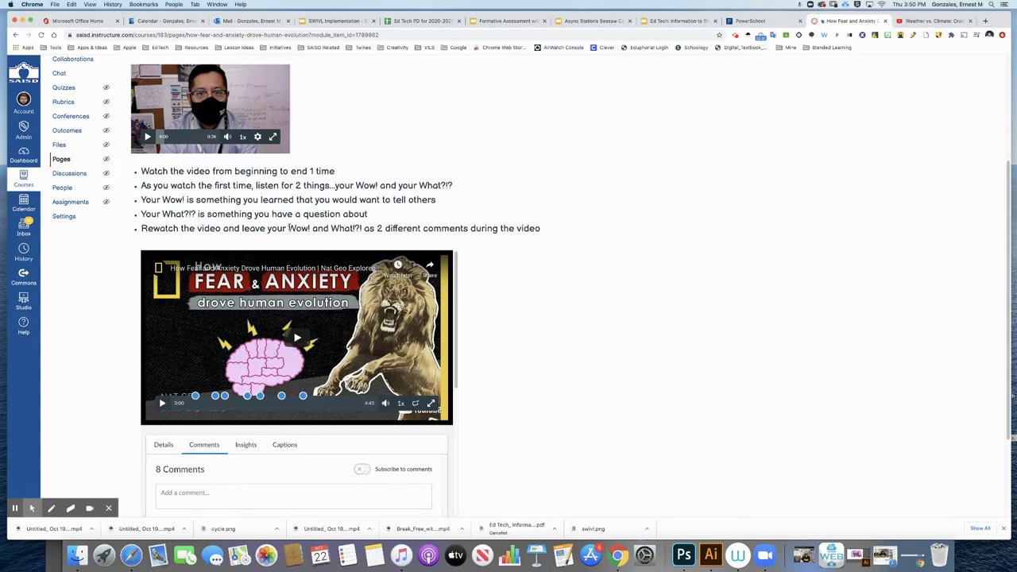
drag(289, 228, 362, 229)
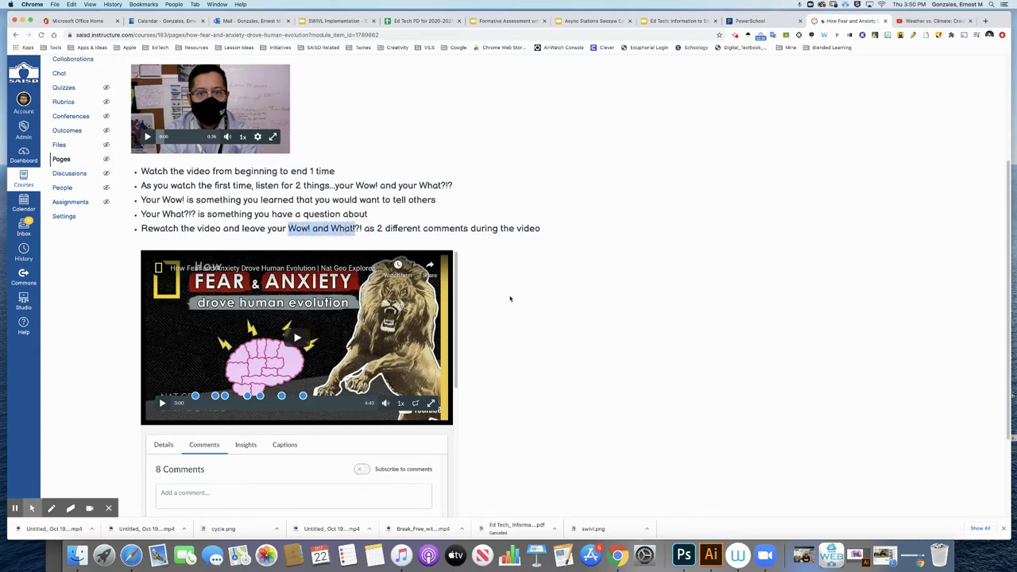
scroll(510, 299, down, 3)
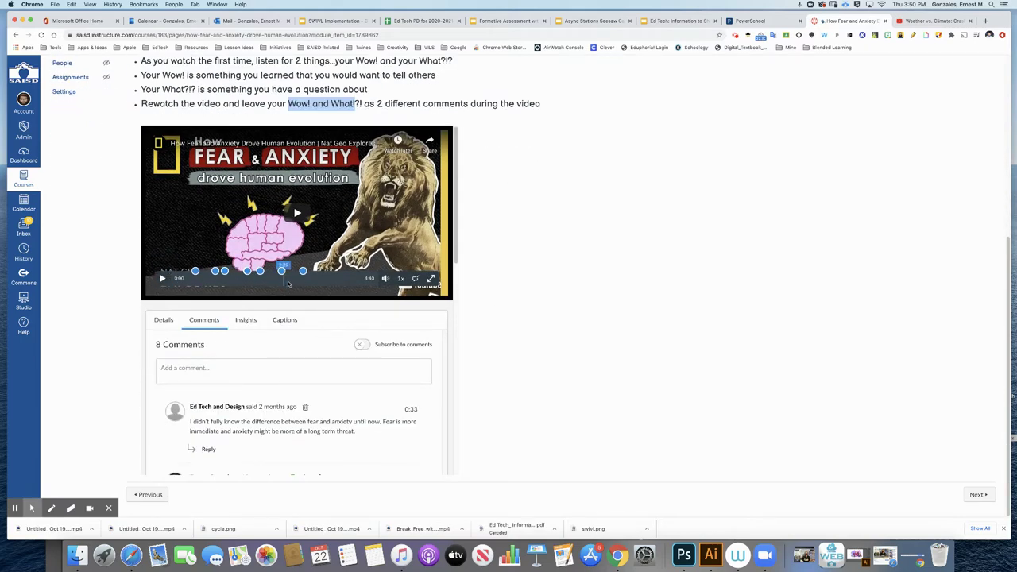
click(312, 279)
click(162, 279)
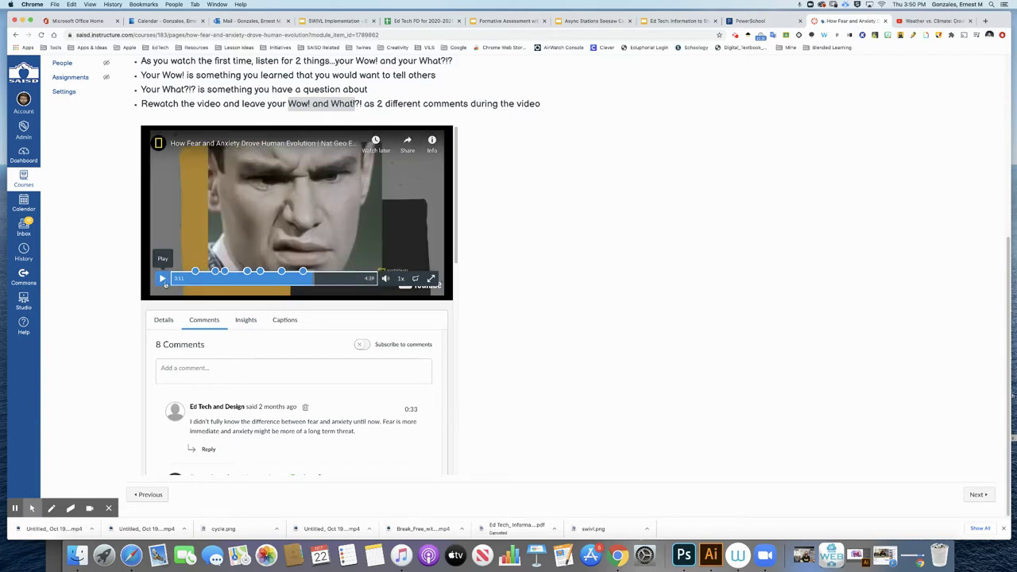
click(162, 279)
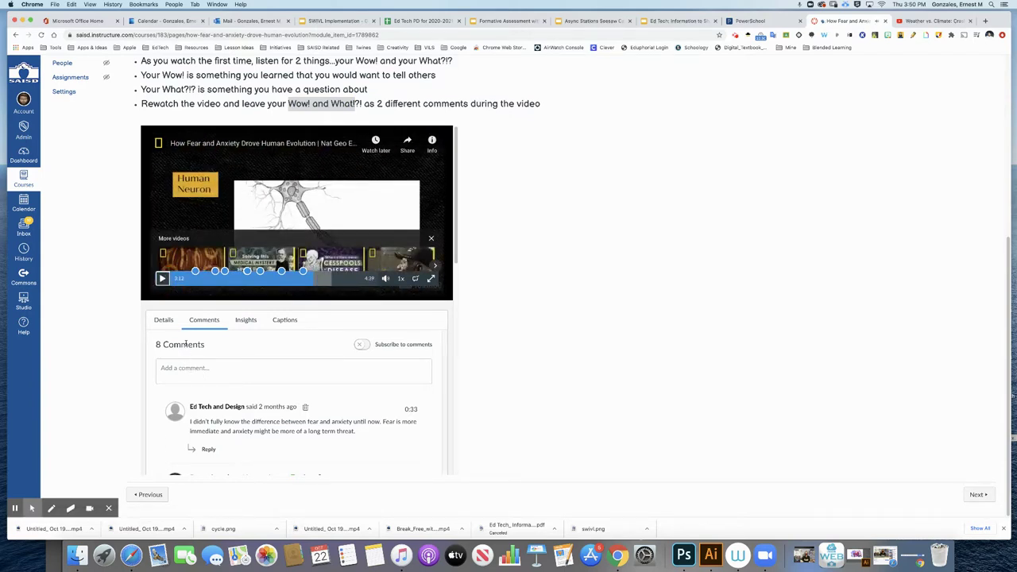
Post the comment "Wow: I learned the difference between anxiety and fear." at 3:12 of the video
click(182, 369)
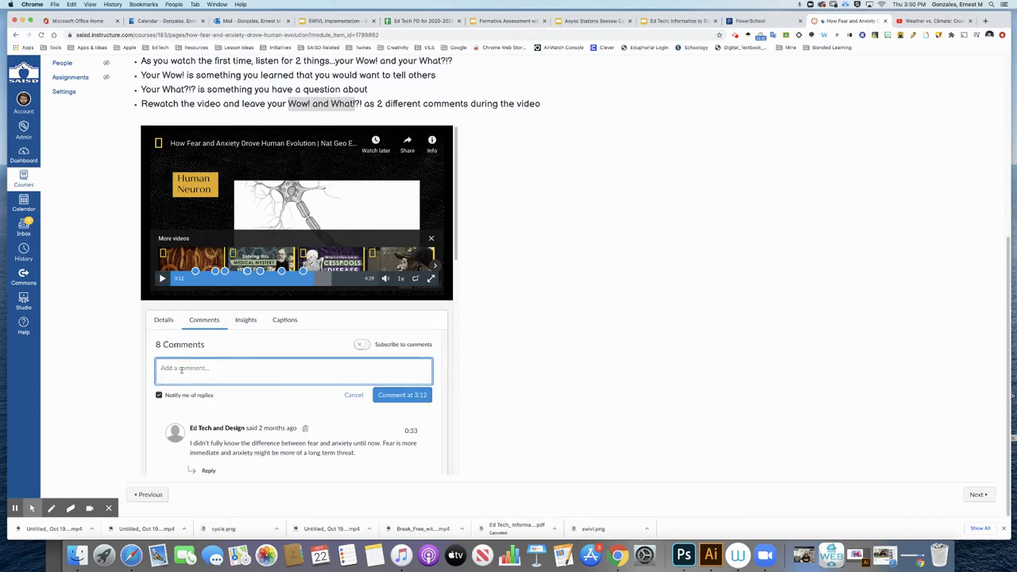
text(Wow: I learned the difference between anxiety and fear.)
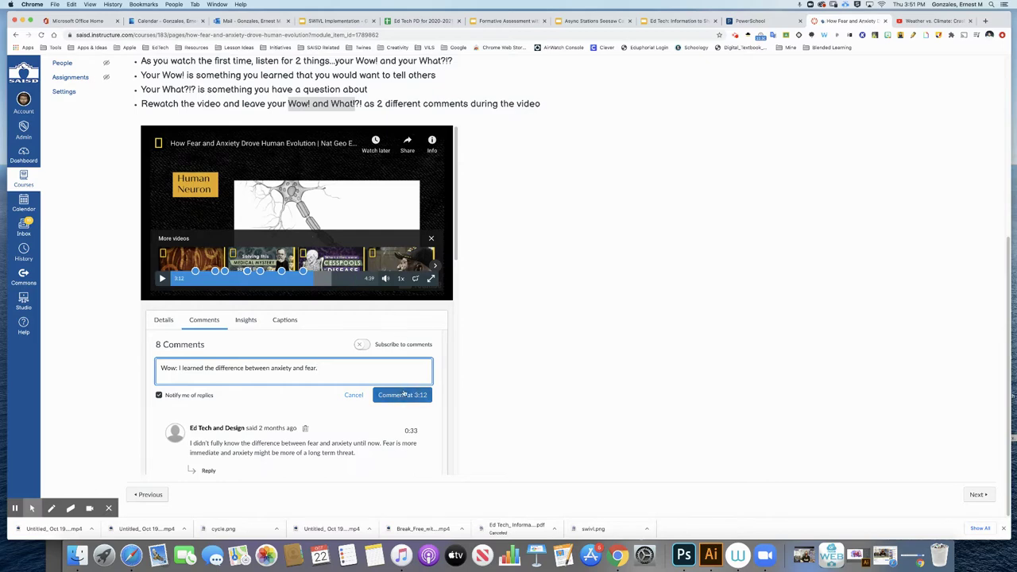
click(402, 395)
Review the time-stamped comments and replies under the video, along with the page's directions
scroll(407, 389, down, 3)
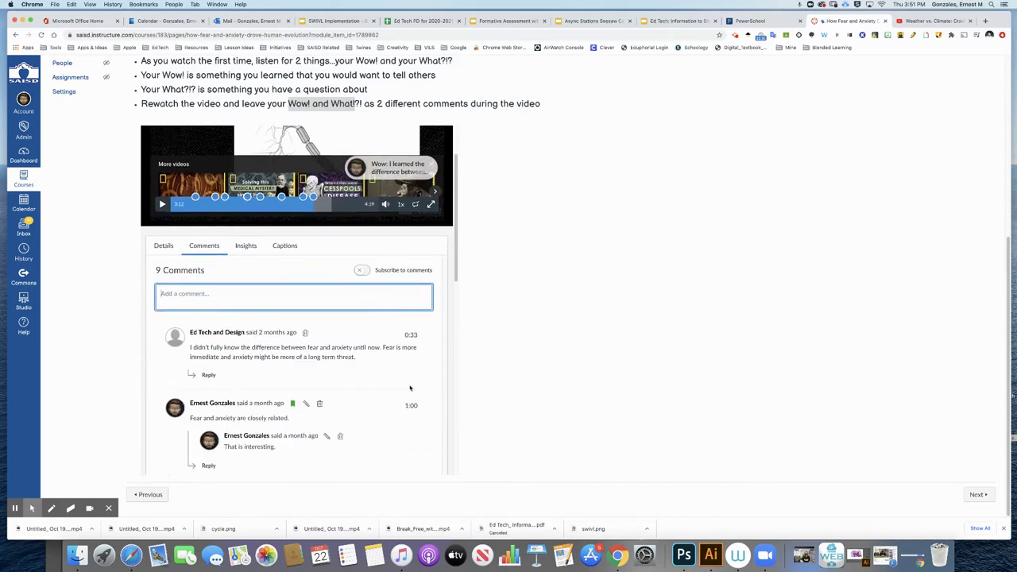
scroll(409, 386, down, 5)
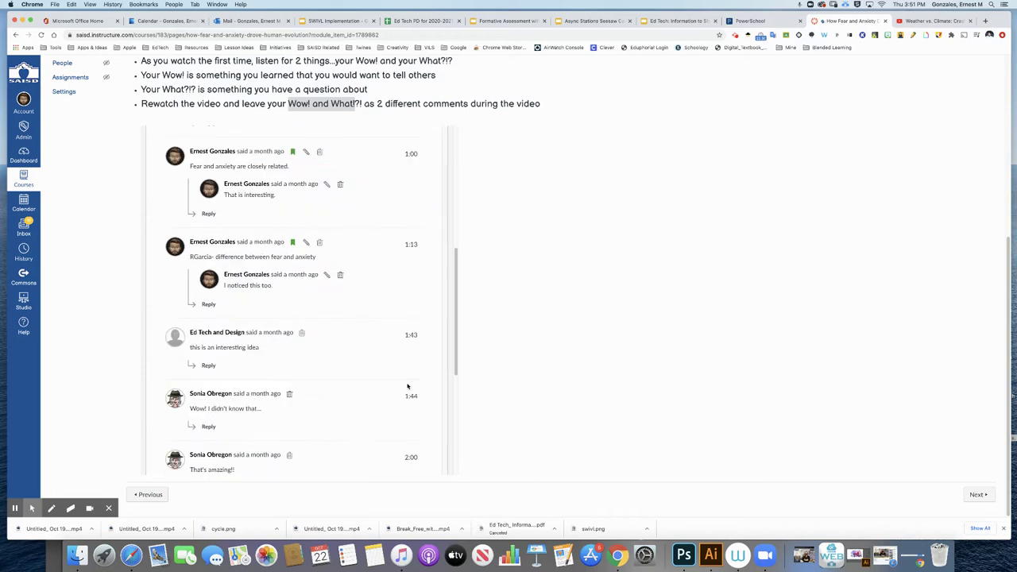
scroll(408, 386, up, 8)
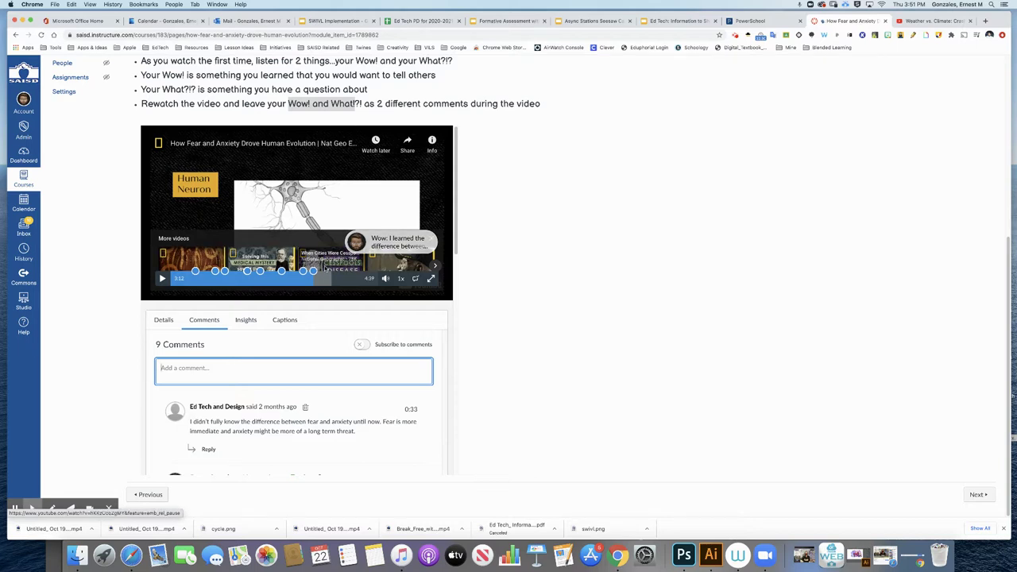
scroll(244, 197, down, 6)
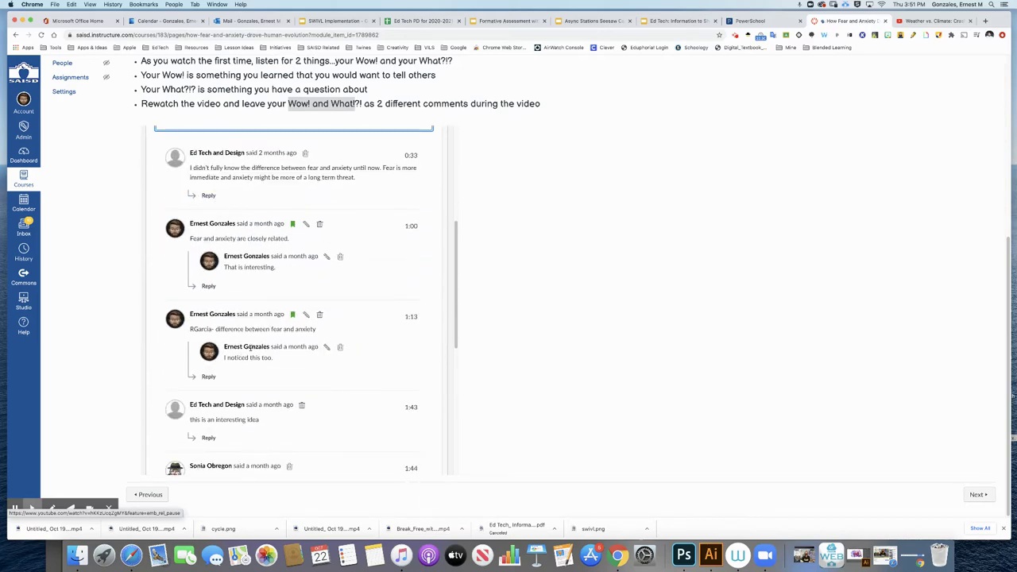
scroll(241, 355, up, 7)
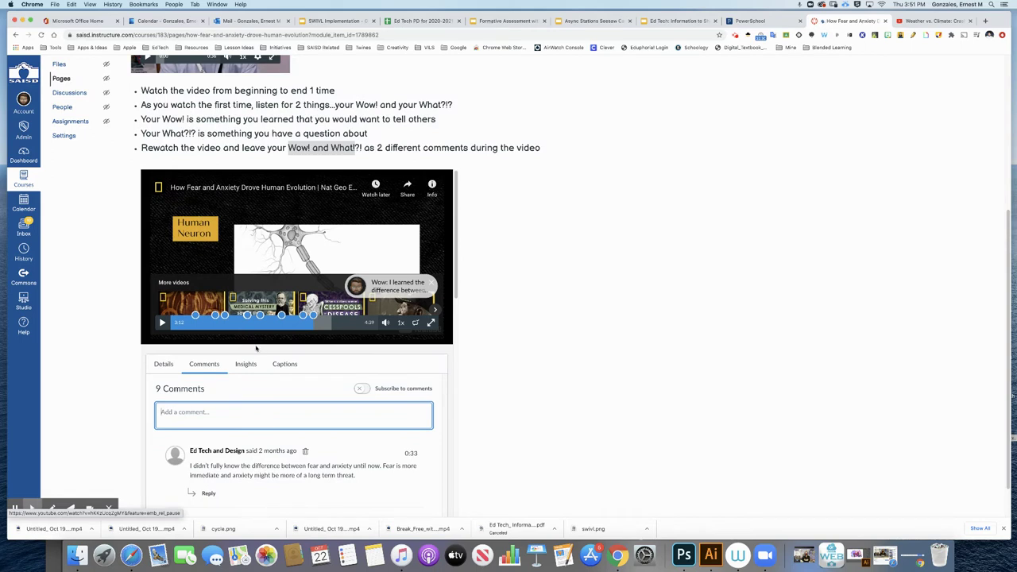
scroll(257, 349, down, 3)
scroll(255, 348, down, 1)
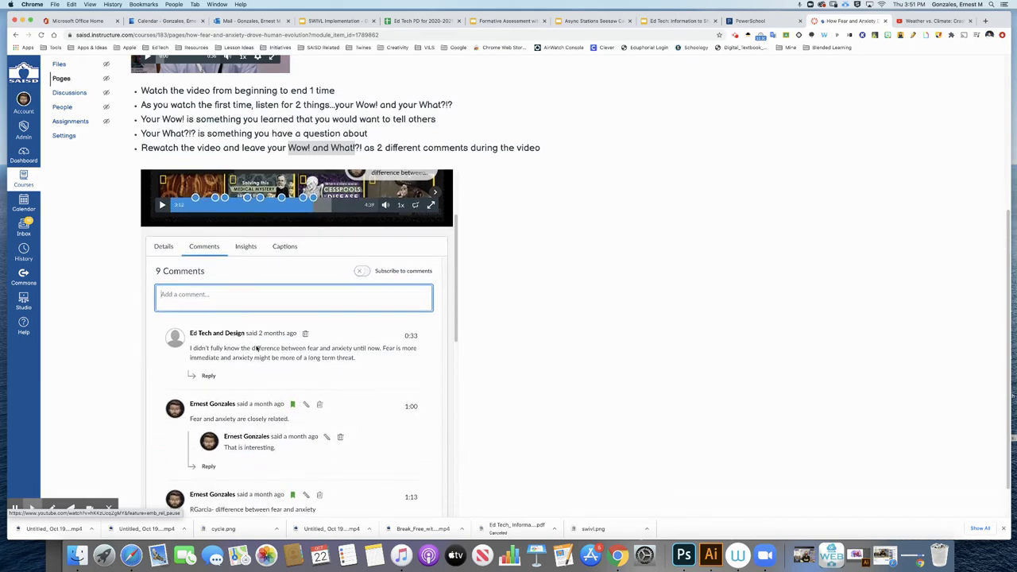
scroll(256, 348, down, 1)
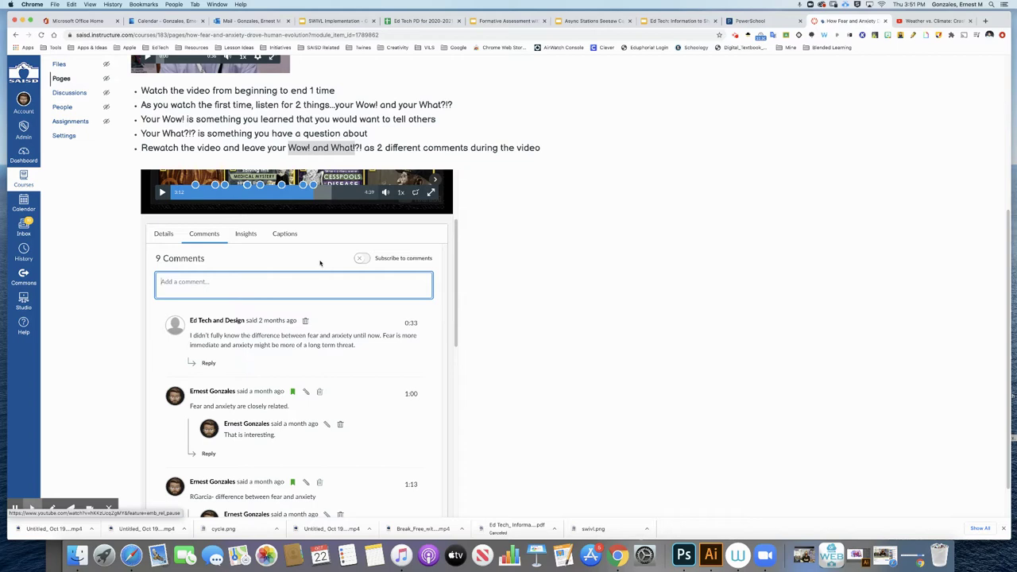
scroll(486, 263, up, 4)
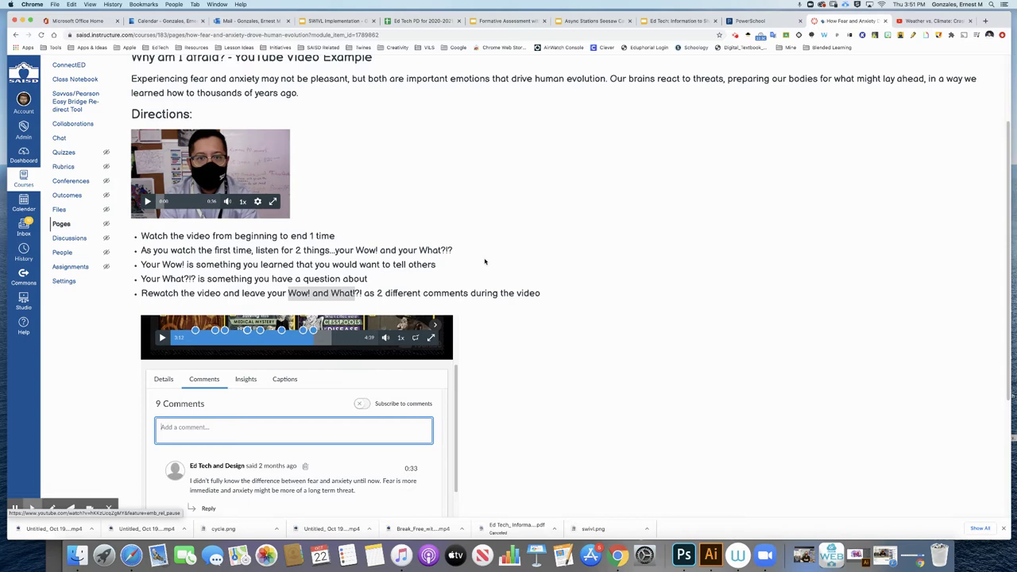
scroll(486, 264, up, 3)
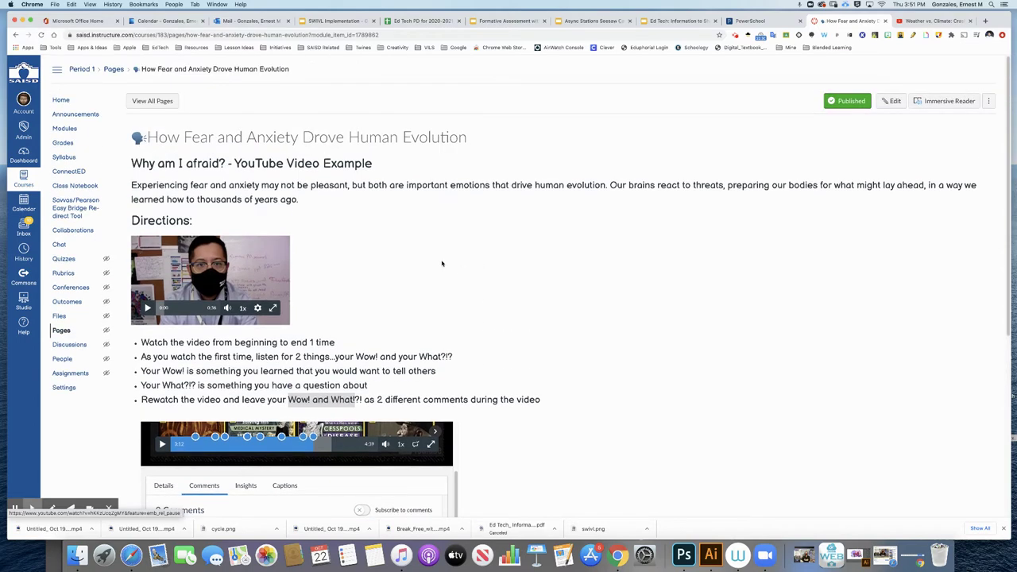
scroll(443, 263, down, 5)
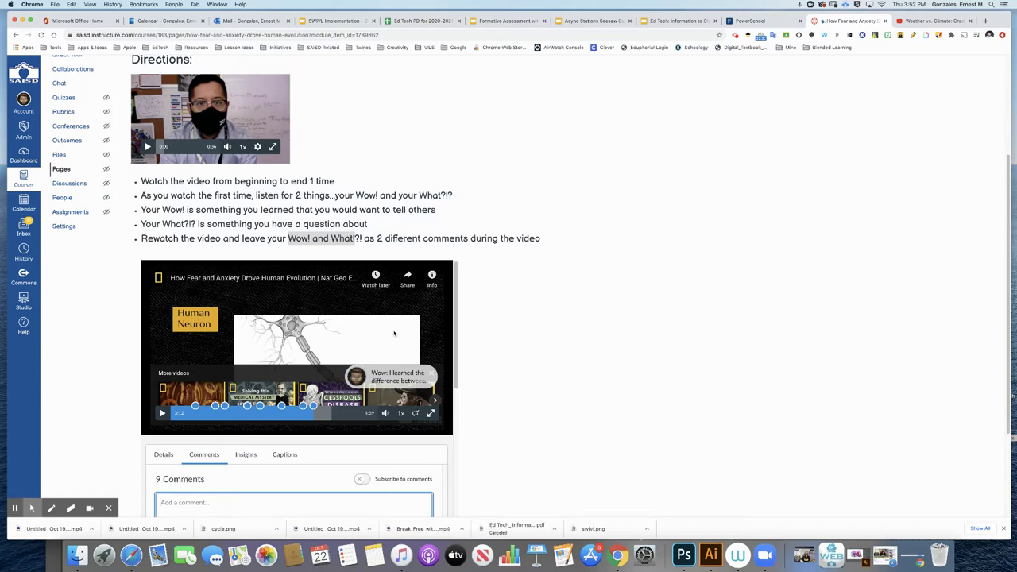
Copy the URL of the YouTube video "Weather vs. Climate: Crash Course Kids #28.1" and return to the Canvas Studio library
click(926, 20)
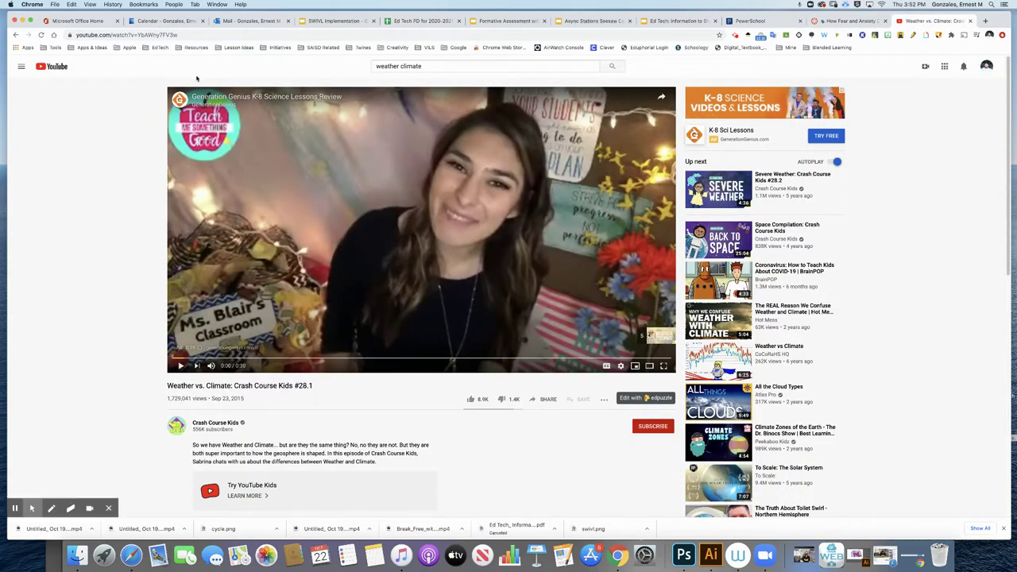
scroll(119, 305, down, 3)
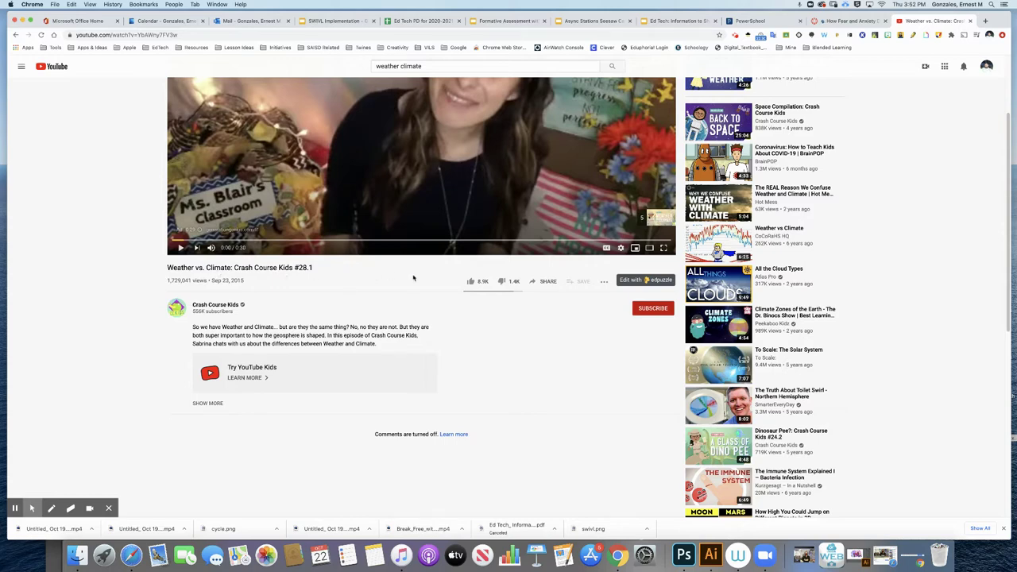
scroll(413, 278, up, 3)
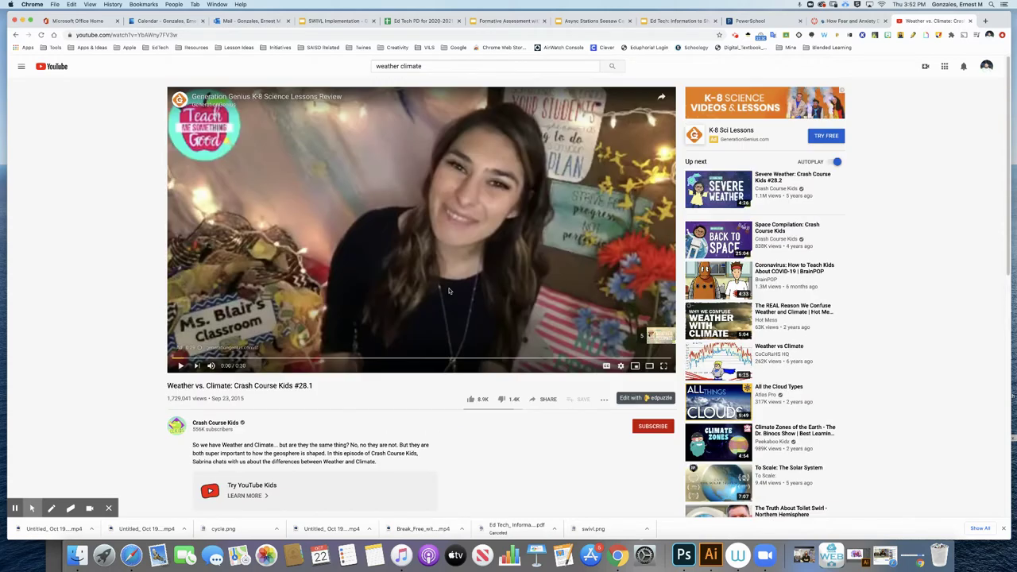
click(135, 35)
right_click(135, 35)
click(155, 94)
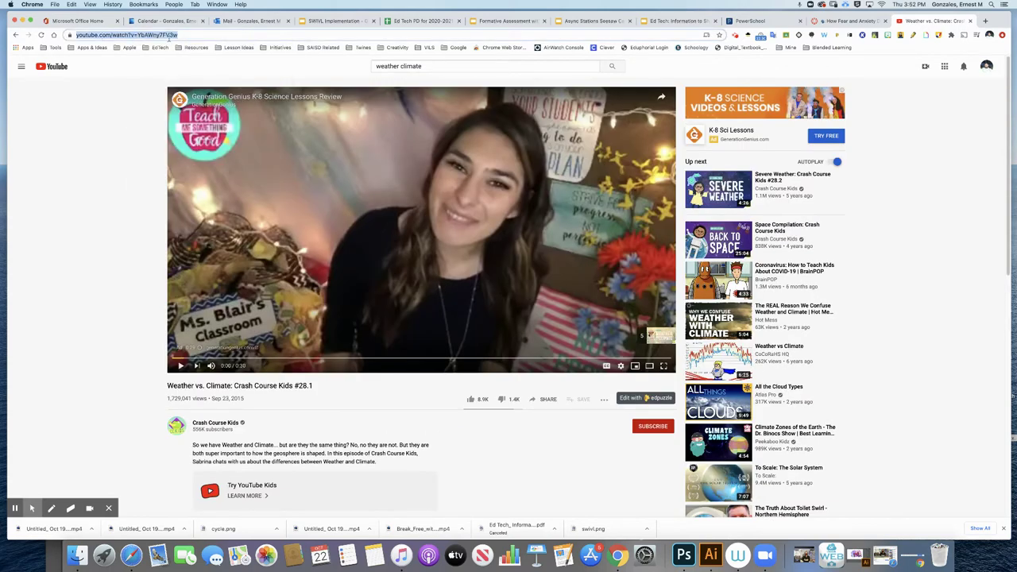
click(830, 21)
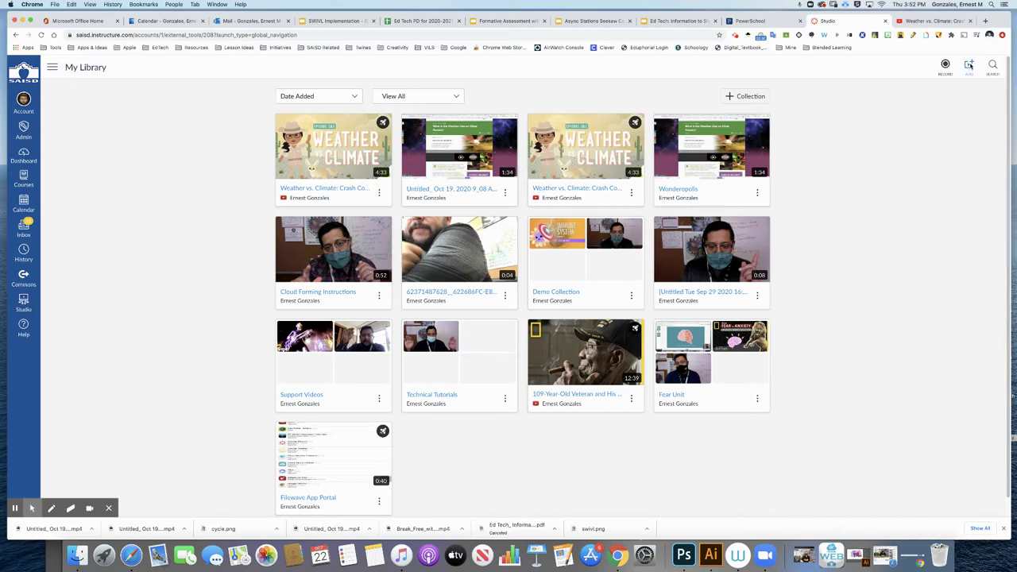
click(970, 65)
click(567, 309)
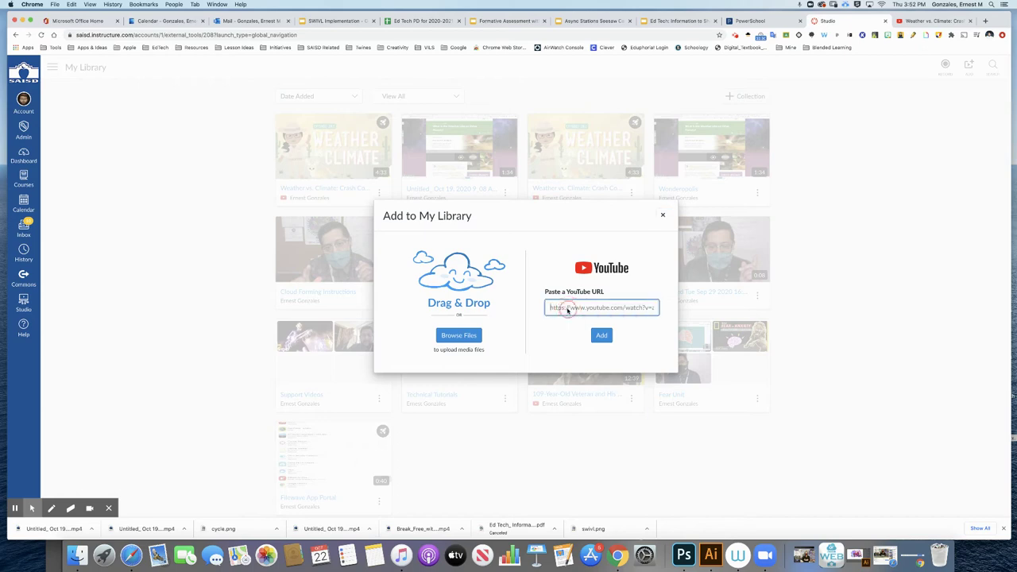
right_click(567, 310)
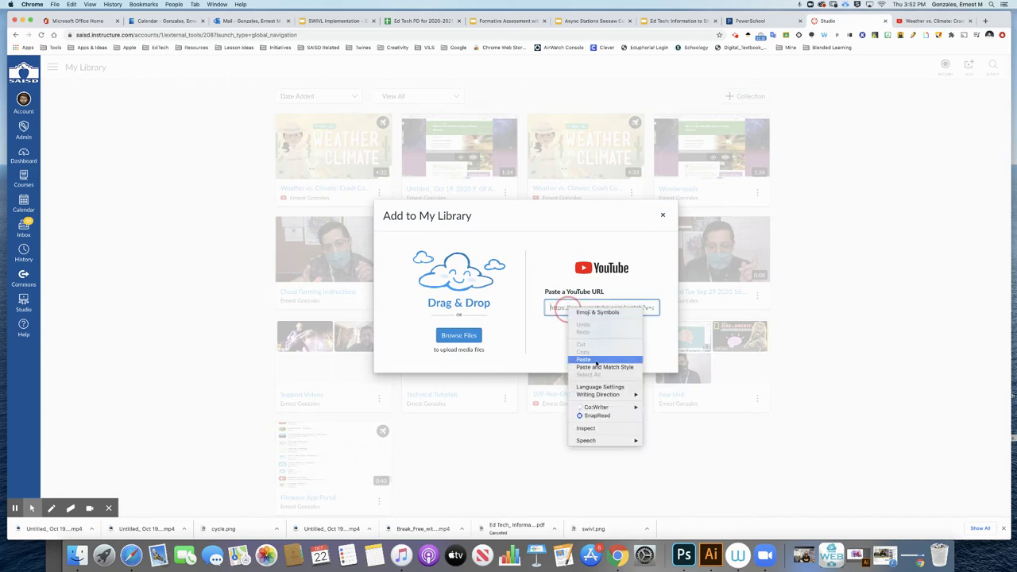
click(598, 360)
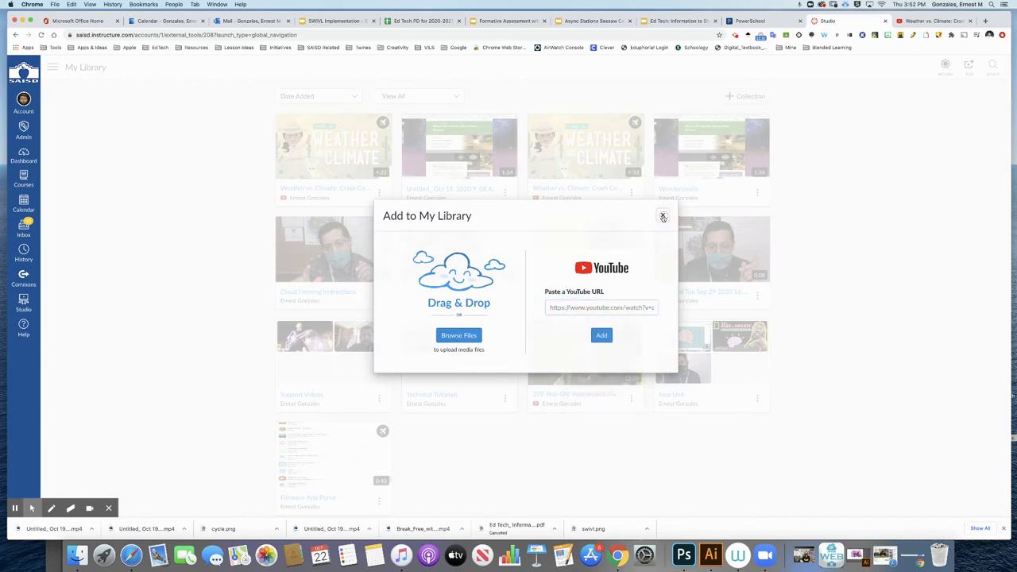
click(663, 217)
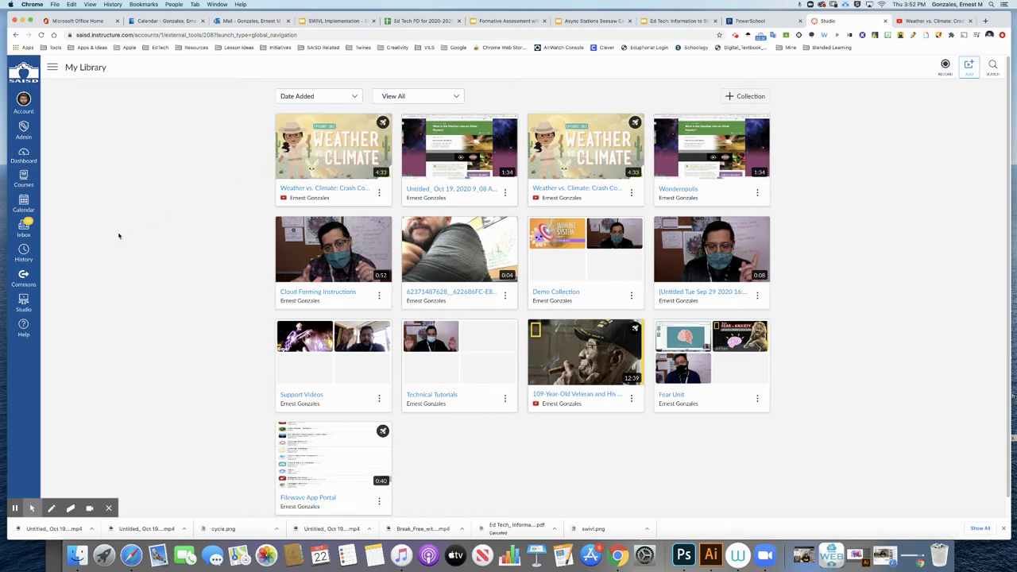
Open the modules of the 8th Grade Science_Ed Tech course
click(23, 178)
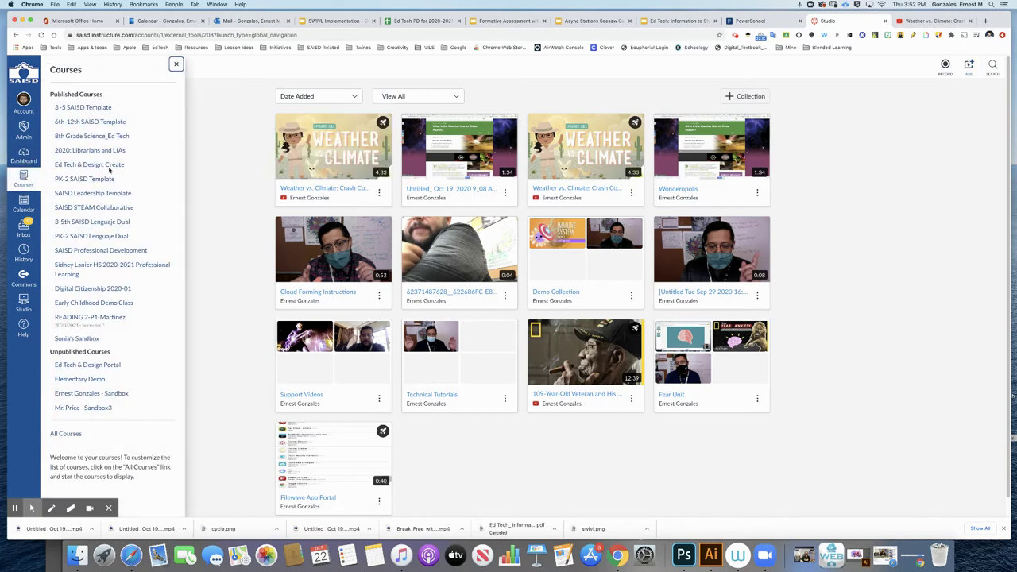
click(101, 136)
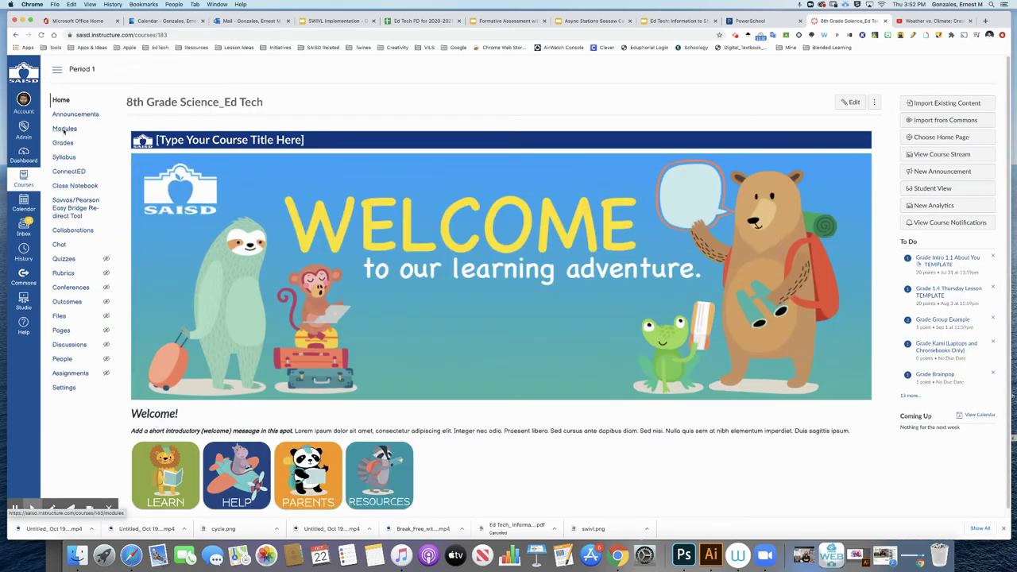
click(65, 130)
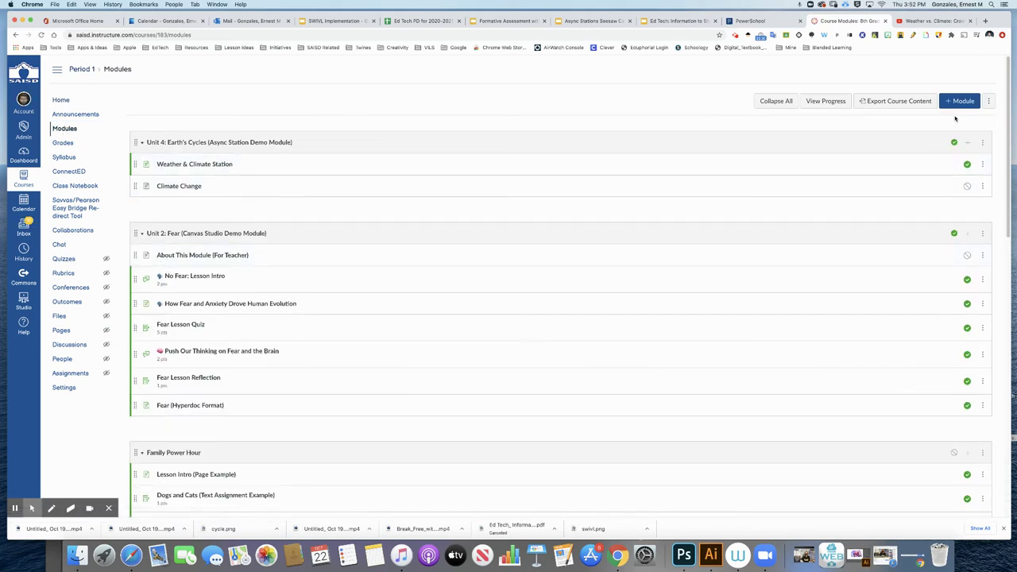
Add a new discussion topic named "Weather Climate" to the Unit 4: Earth's Cycles module without indentation
click(967, 142)
click(461, 223)
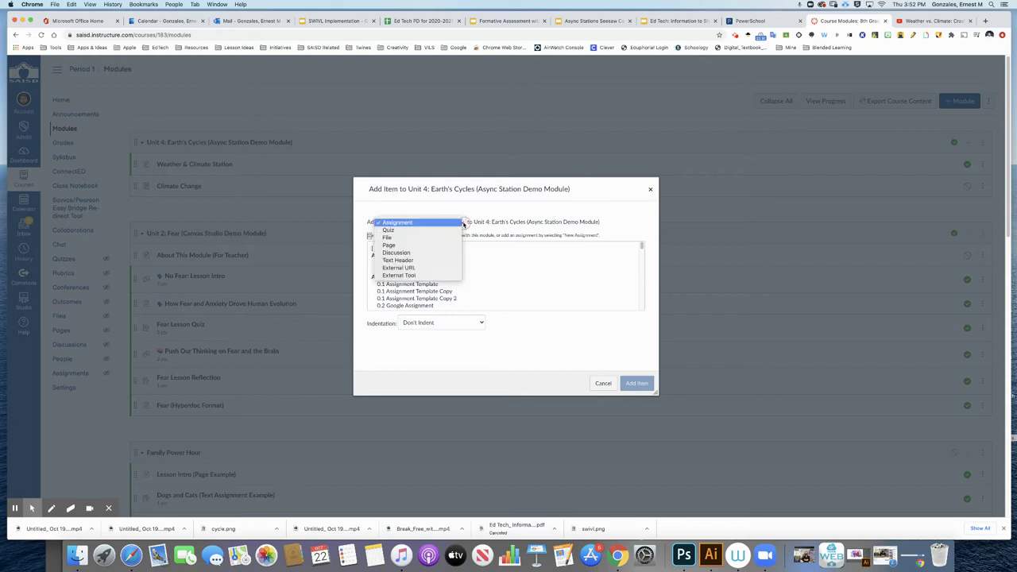
click(416, 254)
click(390, 249)
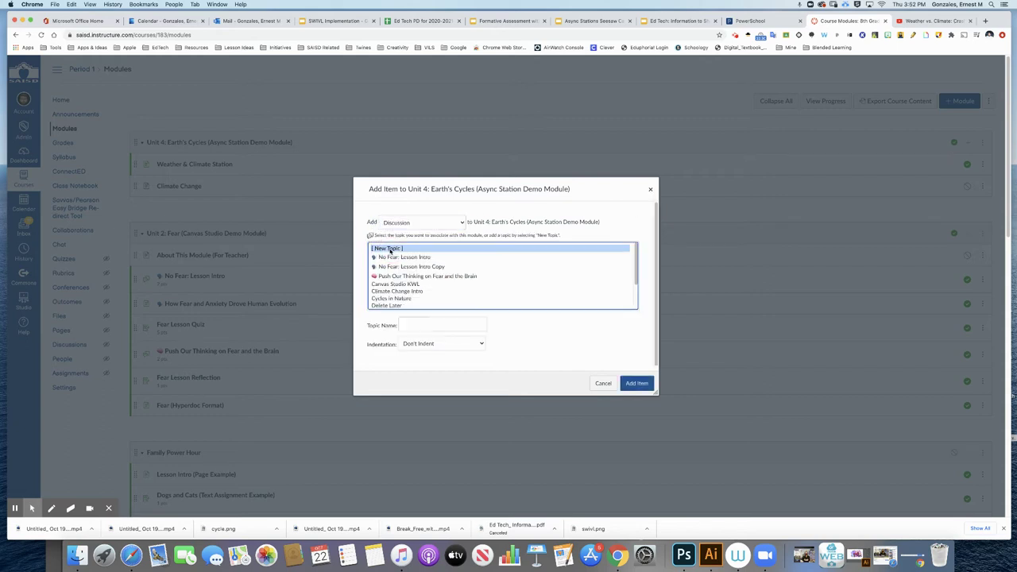
click(444, 326)
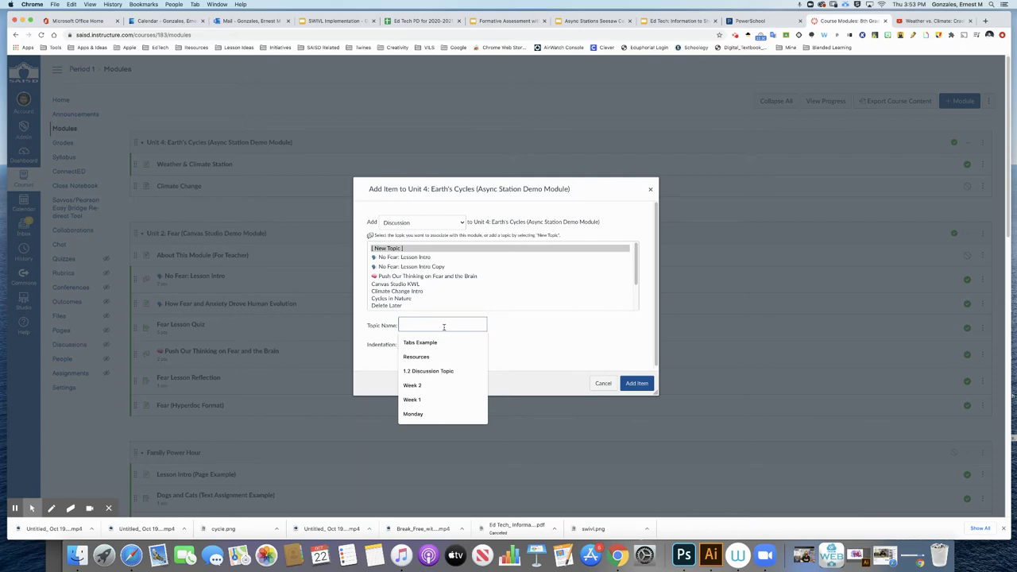
text(Weather Climate)
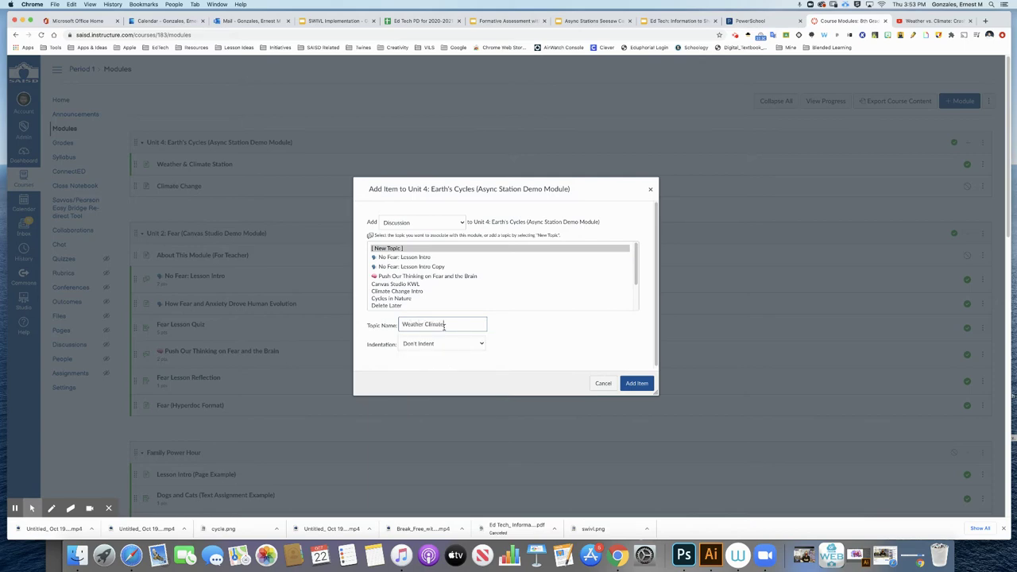
click(637, 384)
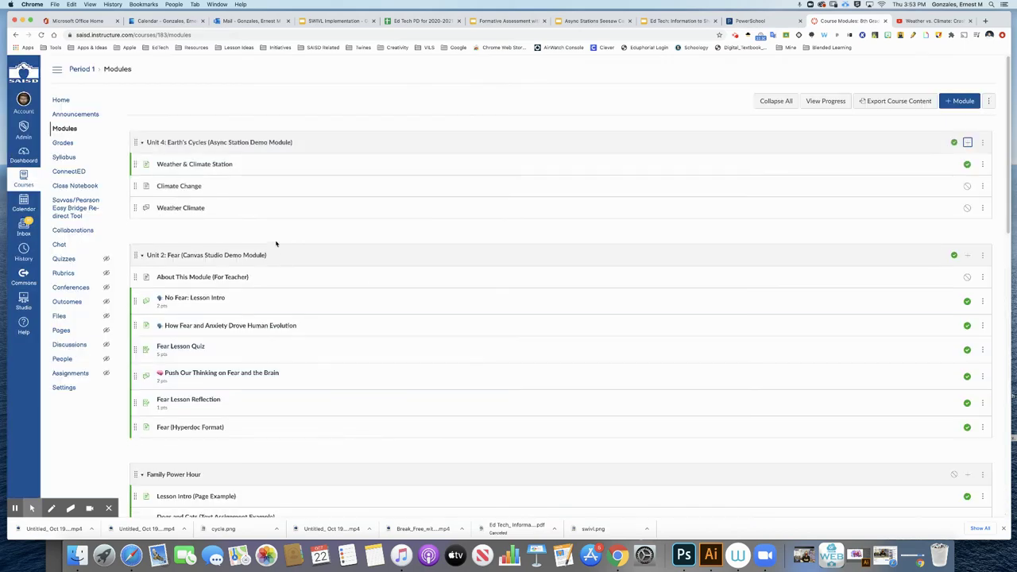
Open the Weather Climate discussion for editing and bring up the Canvas Studio video library from its text editor
click(176, 209)
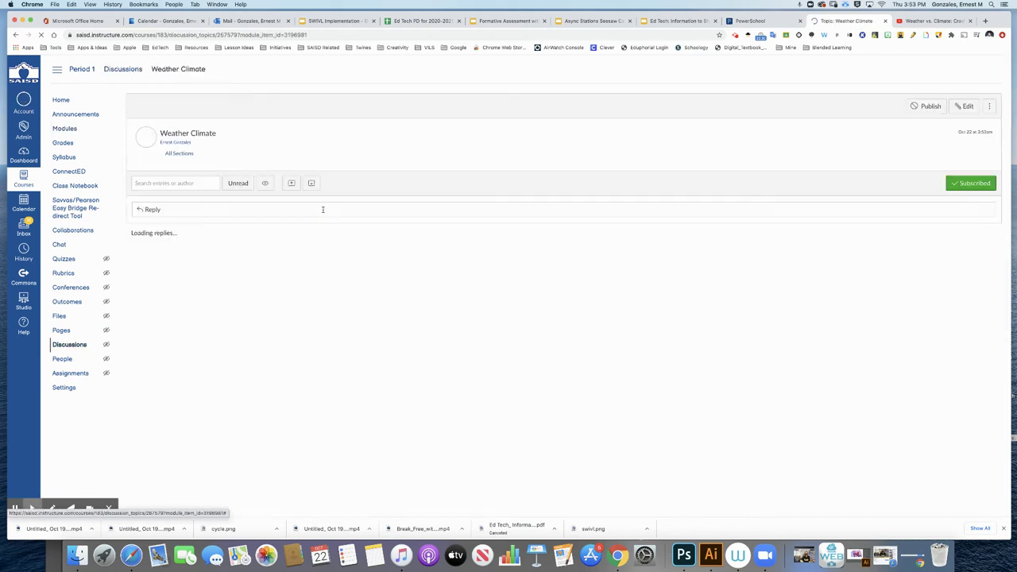
click(965, 107)
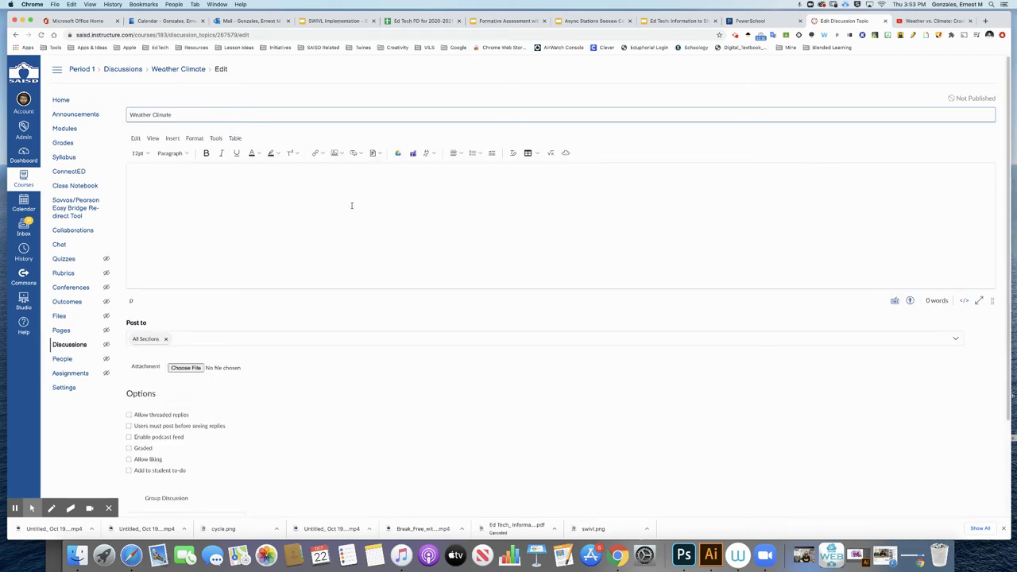
click(435, 154)
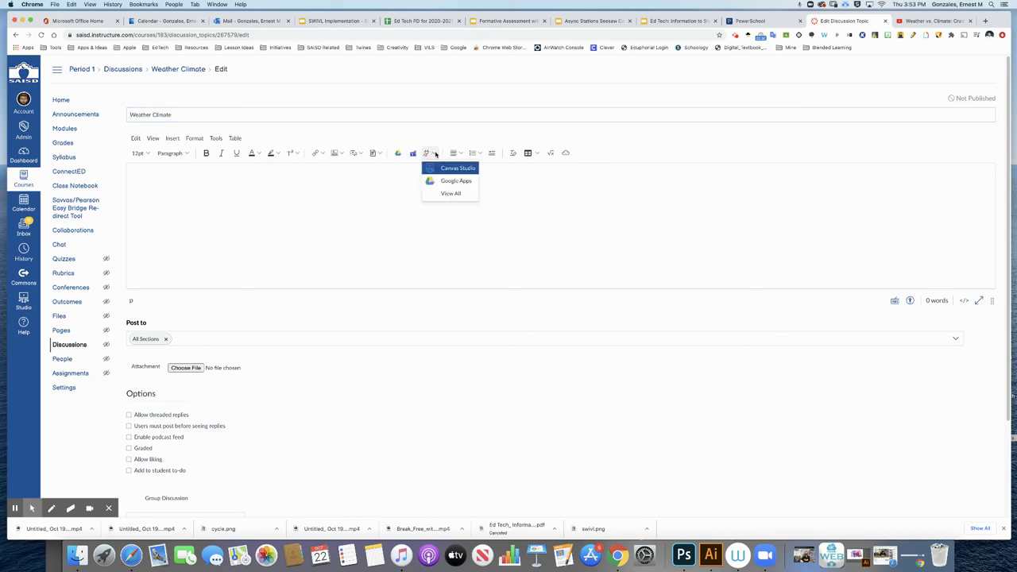
click(457, 168)
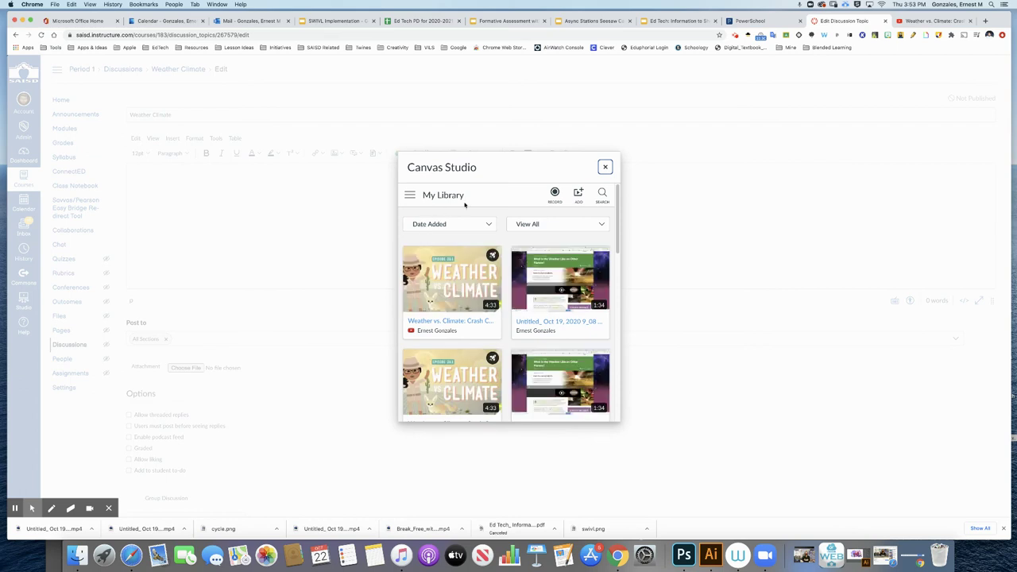
Embed the newest "Weather vs. Climate: Crash Course Kids #28.1" video in the discussion as a standard embed with comments allowed
mouse_move(525, 353)
click(450, 280)
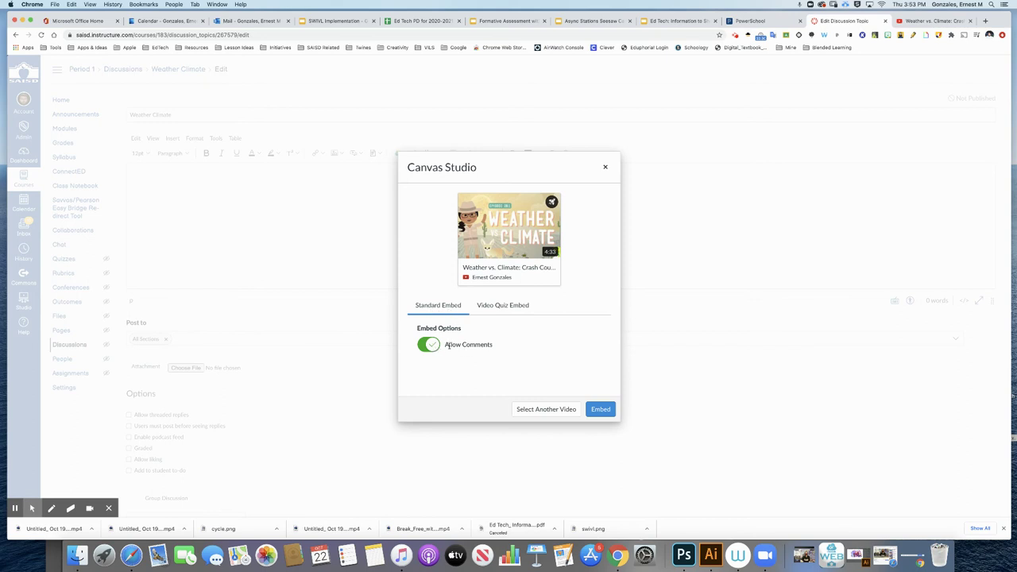
click(429, 344)
click(430, 344)
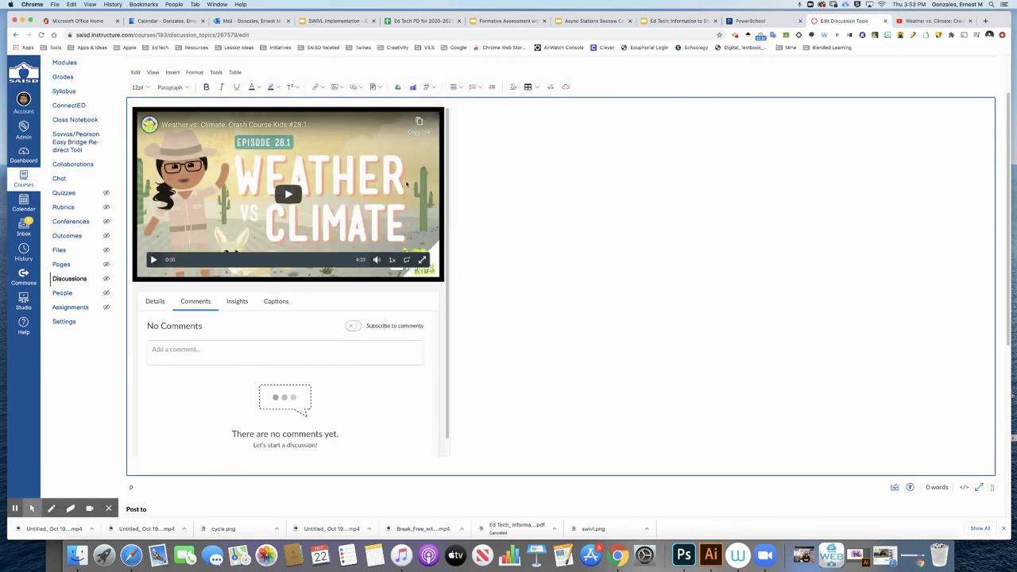
scroll(444, 226, down, 5)
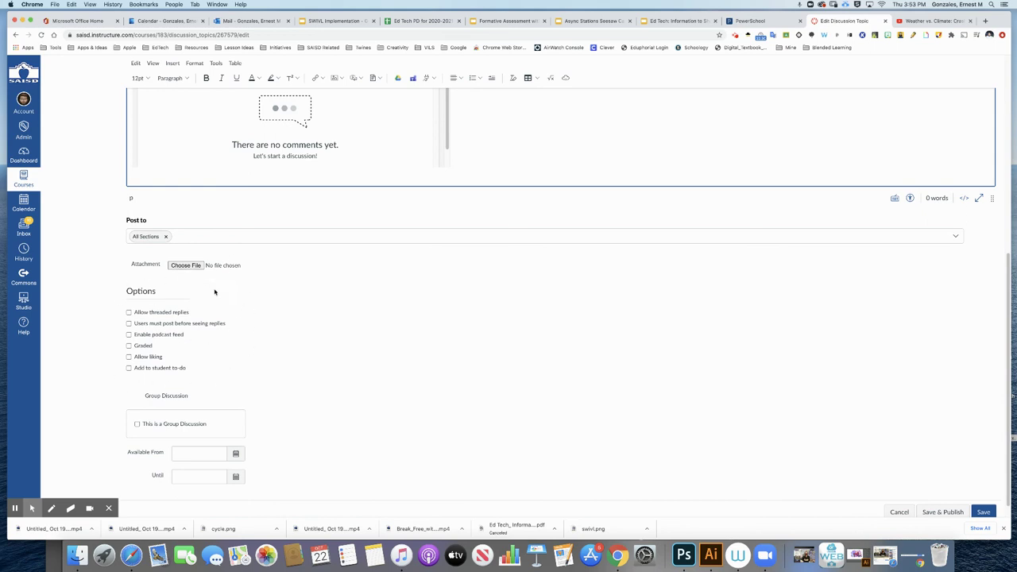
scroll(218, 294, up, 6)
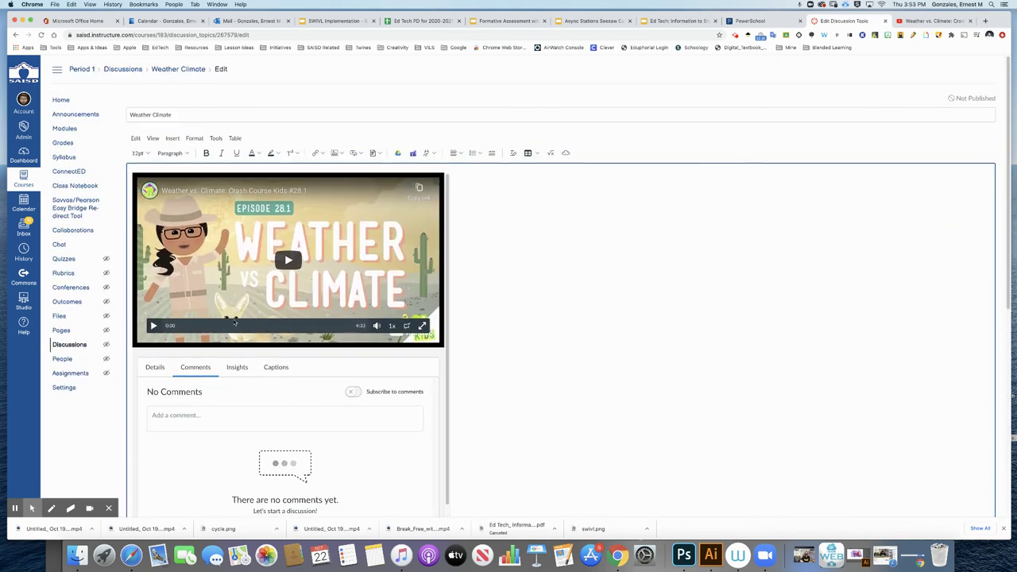